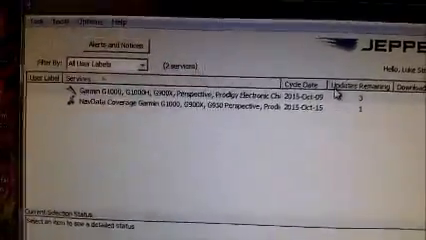
# Review the Garmin G1000 charts service's subscription details and confirm, leaving Cycle 21-2015 available
pyautogui.rightClick(300, 120)
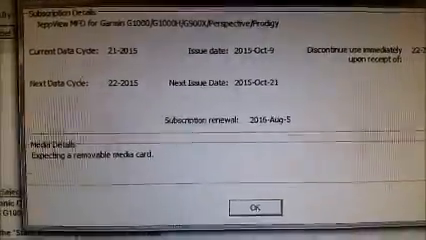
pyautogui.click(258, 199)
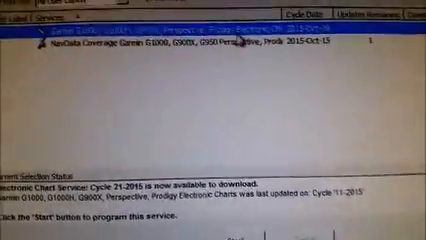
# Start downloading chart Cycle 21-2015 to the SD card and acknowledge the programming success
pyautogui.rightClick(252, 30)
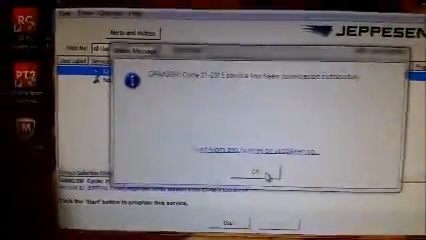
pyautogui.click(268, 176)
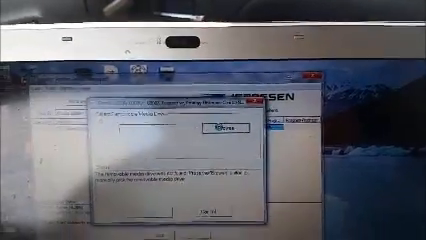
# Choose the removable card drive for the next service and return to the services list
pyautogui.click(192, 164)
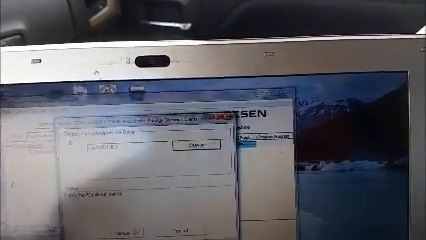
pyautogui.click(125, 232)
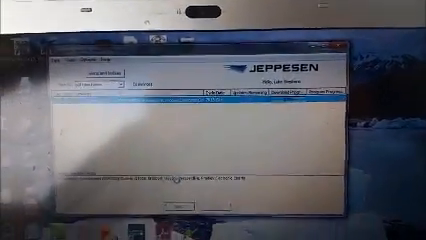